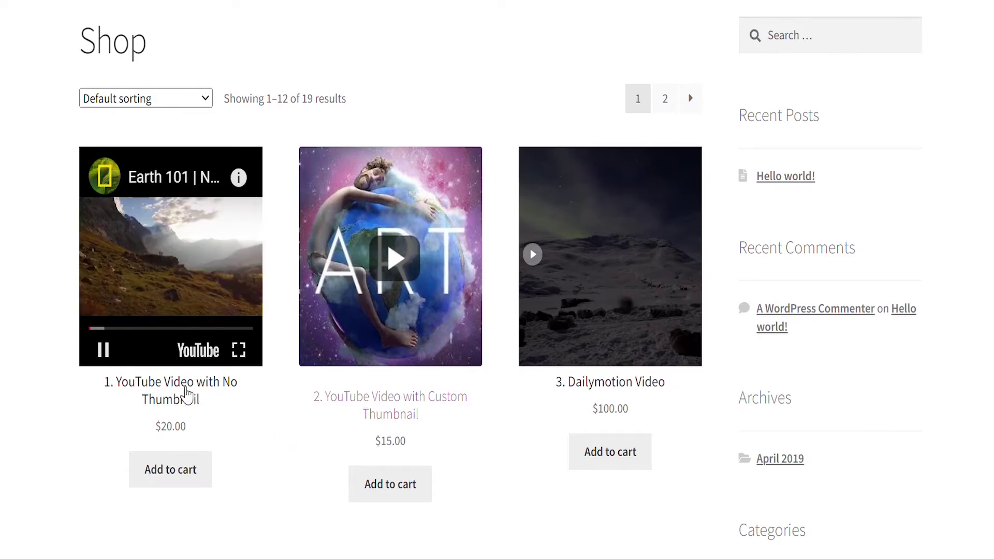
Open the first product's page and browse its gallery videos in the lightbox
left_click(185, 400)
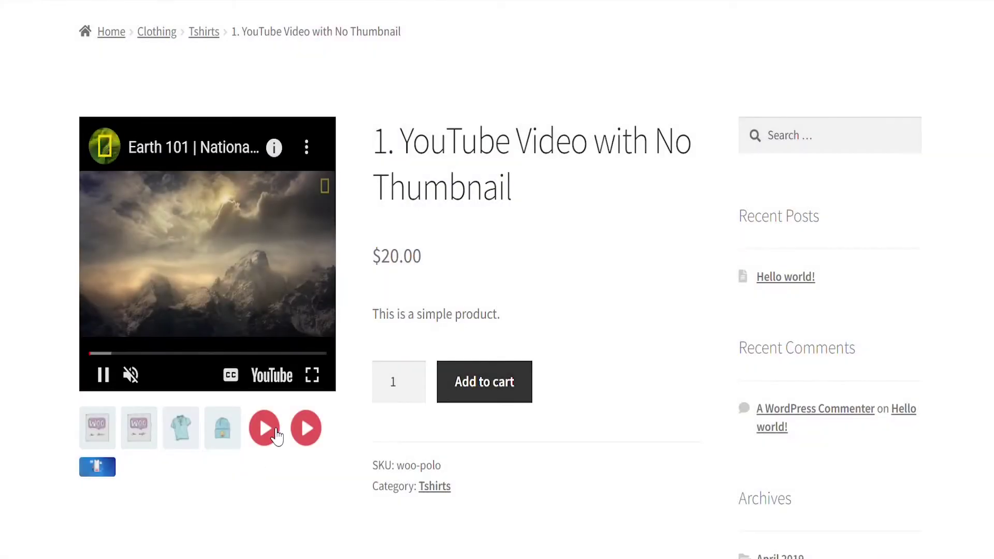
left_click(271, 430)
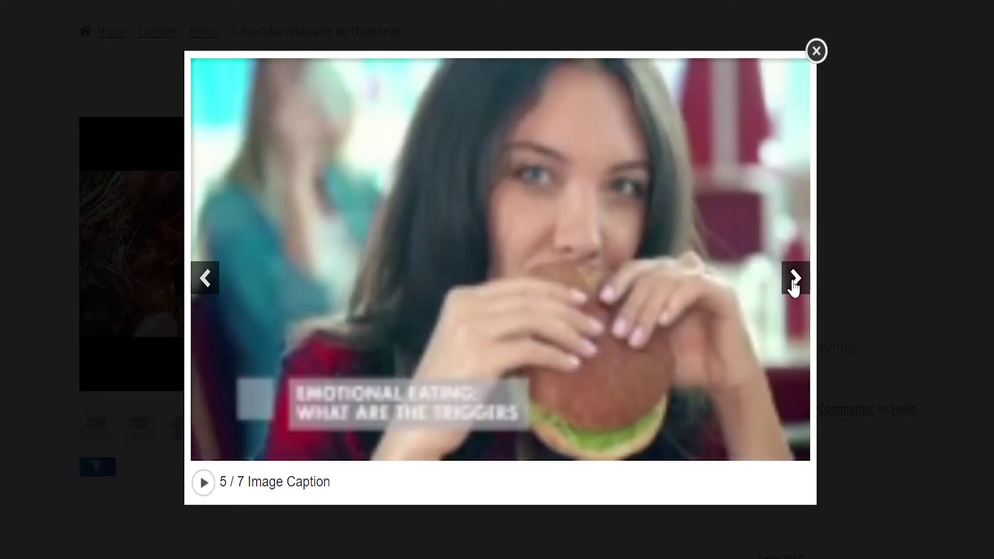
left_click(796, 279)
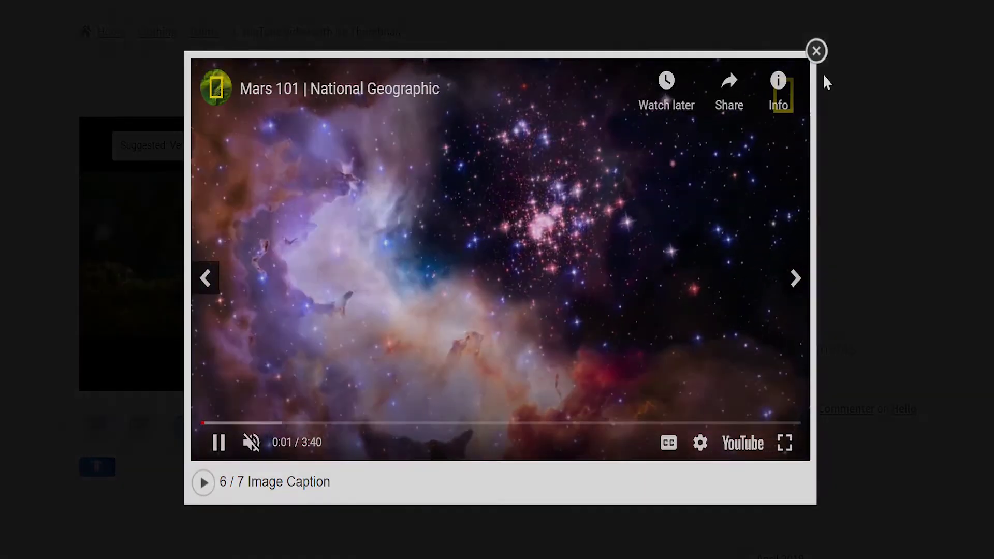
left_click(815, 51)
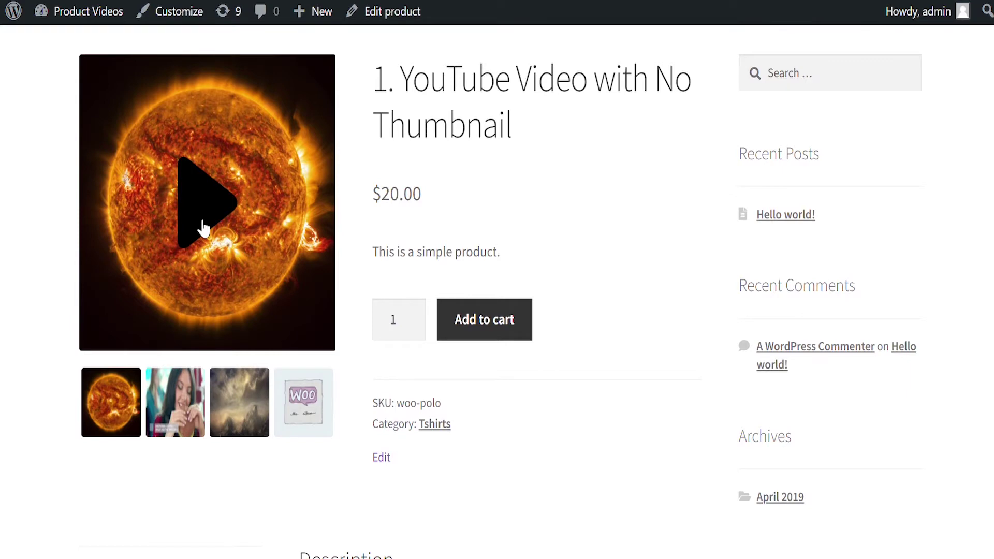
Play the featured video inline, then switch to and play the Emotional Eating video
left_click(202, 227)
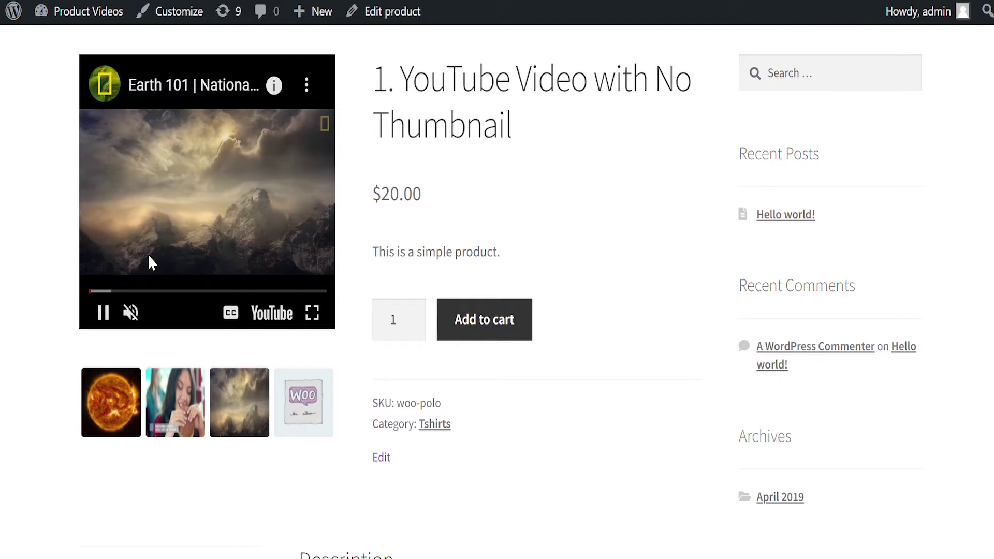
left_click(187, 393)
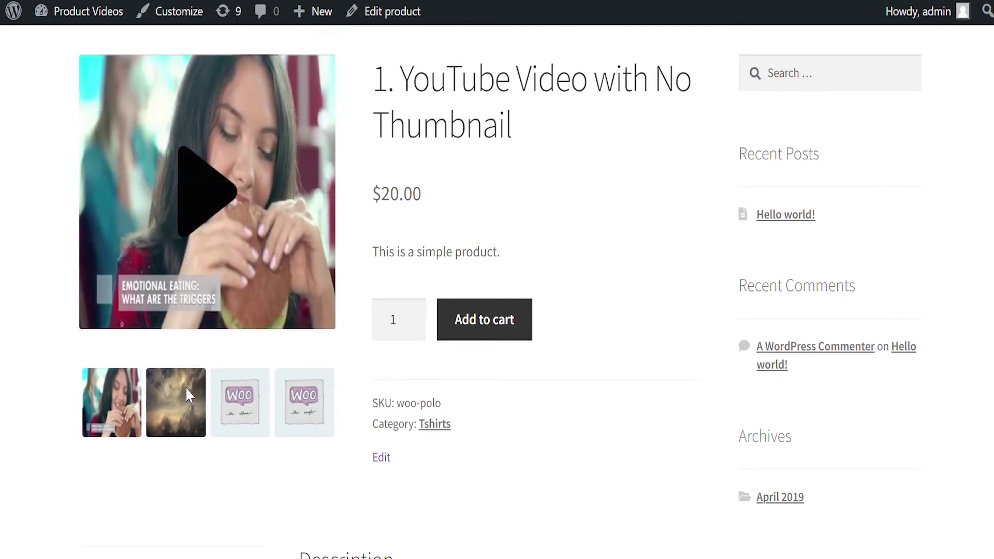
left_click(209, 216)
left_click(133, 201)
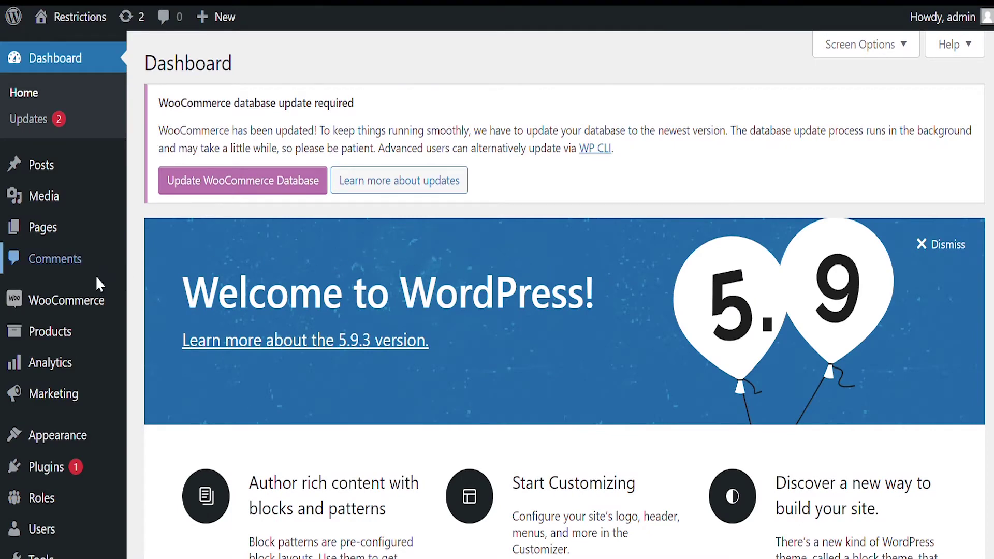
mouse_move(66, 301)
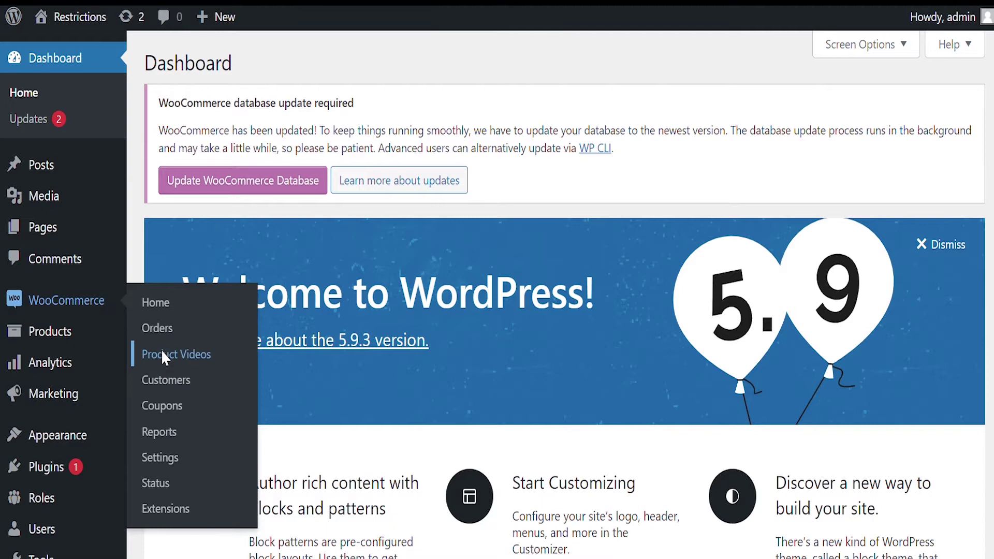
View the five-video Product Videos list and start a new product video
left_click(163, 356)
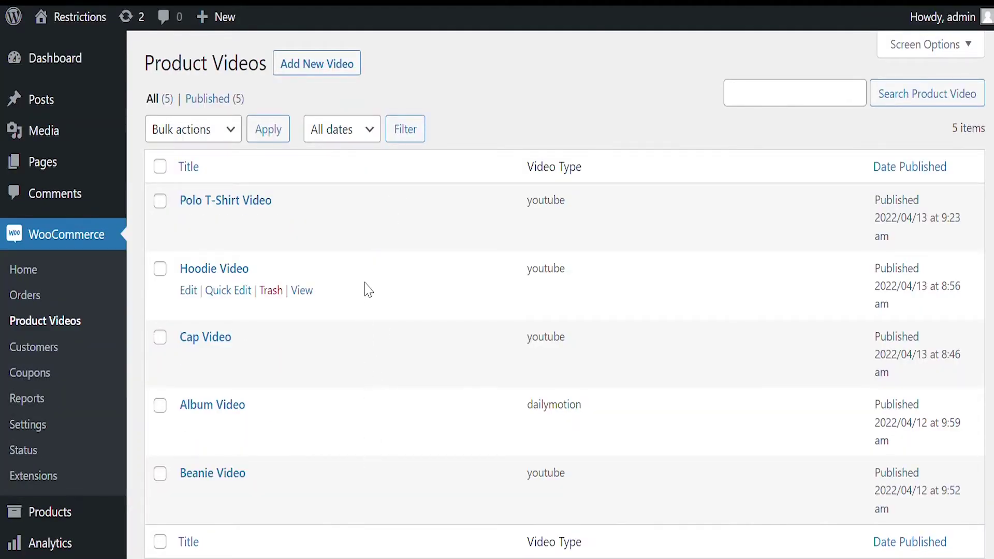
left_click(344, 62)
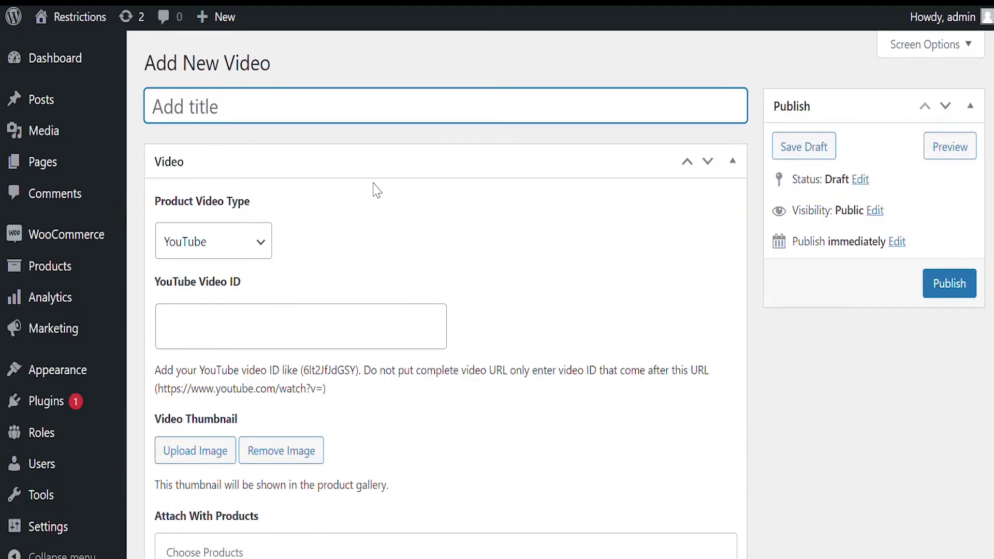
type("Belt Video")
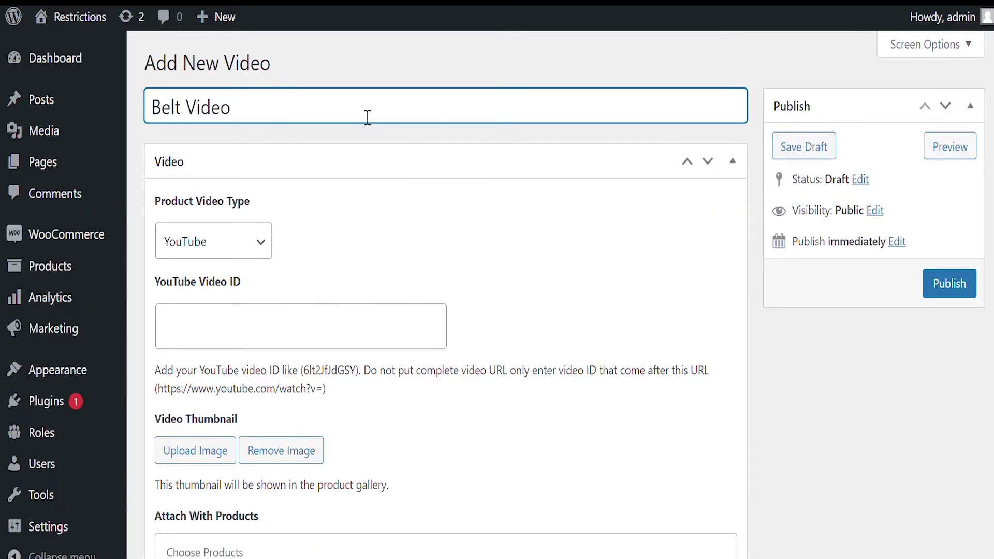
Keep YouTube as Belt Video's source and enter its YouTube video ID
left_click(262, 243)
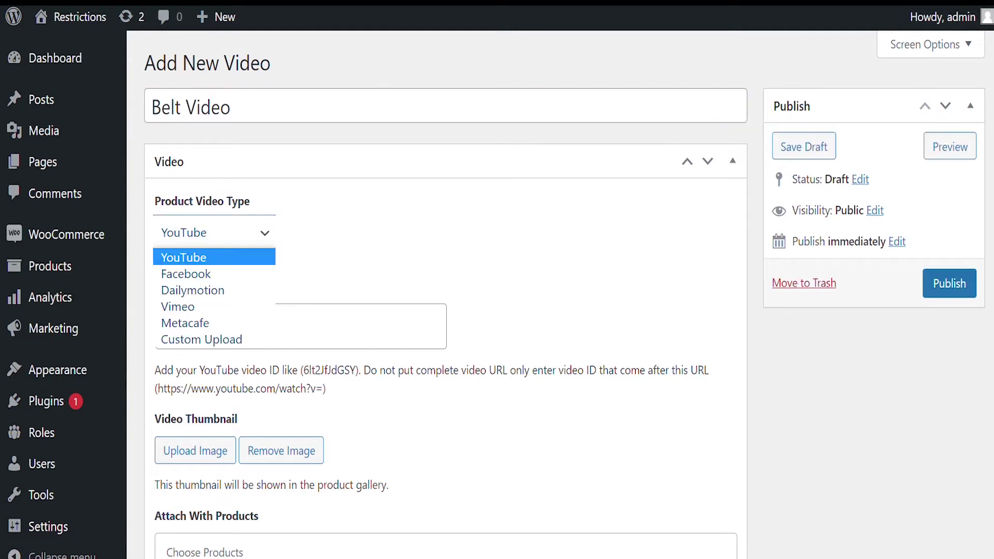
left_click(263, 244)
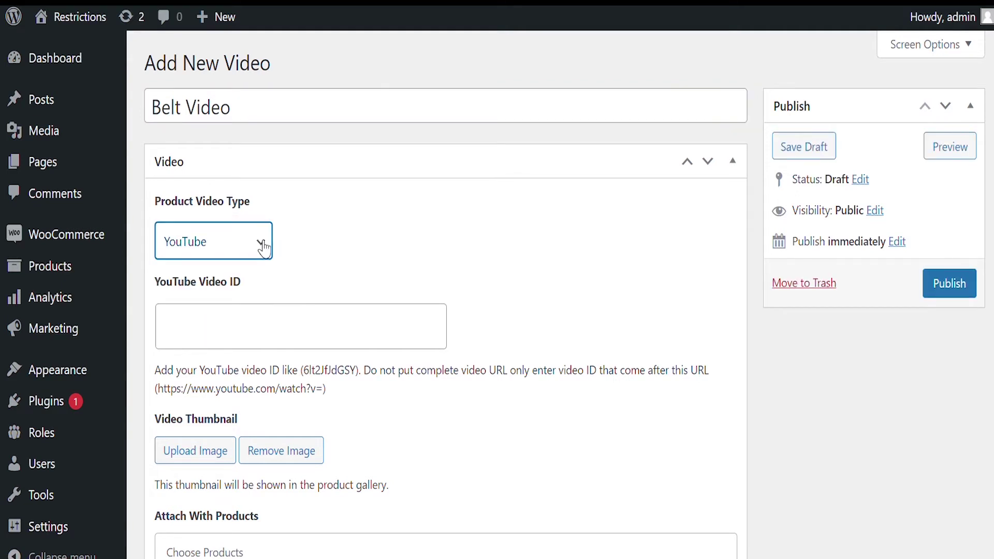
left_click(291, 330)
type("0EYSjVwzN5I")
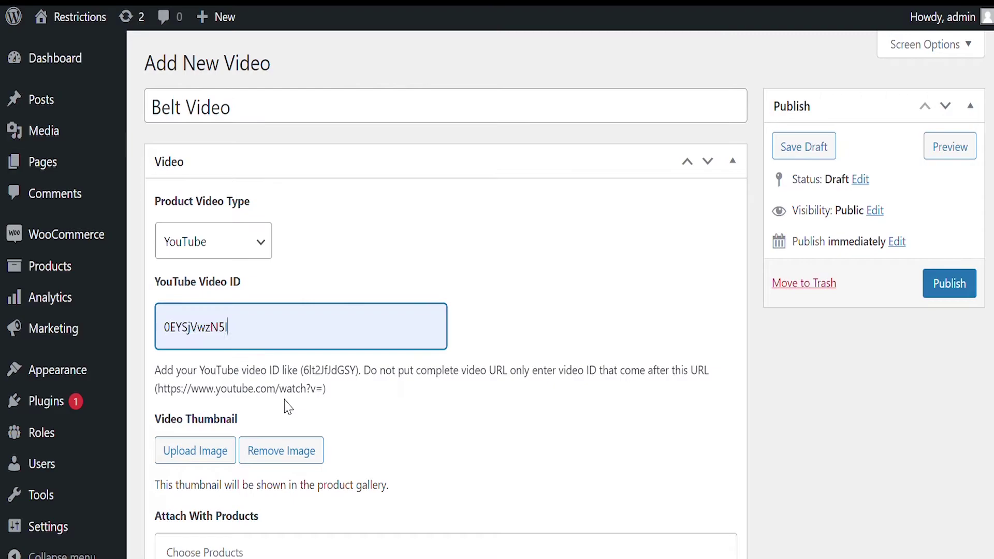
scroll(400, 397, "down", 2)
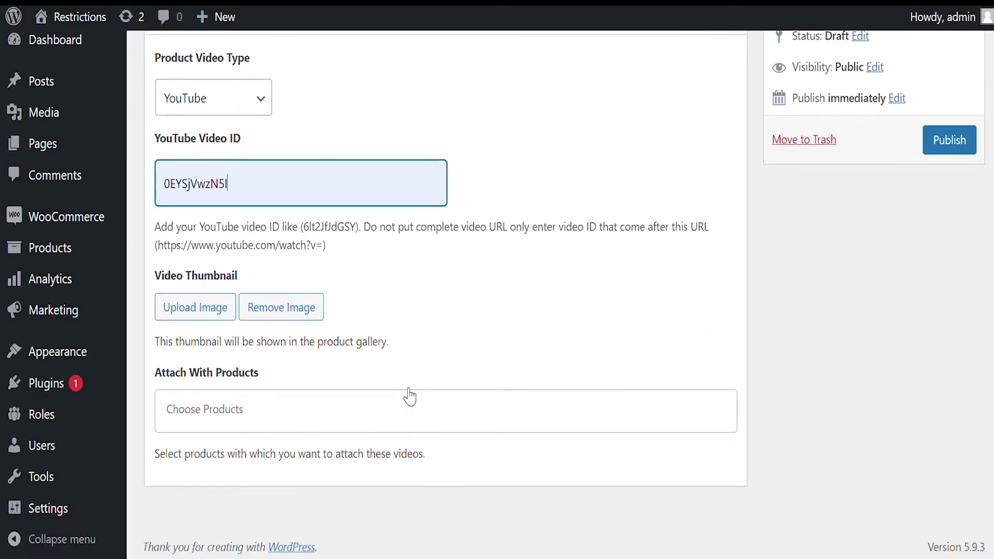
Set the Video Thumbnails image, attach Polo, Album and Belt, and publish
left_click(187, 317)
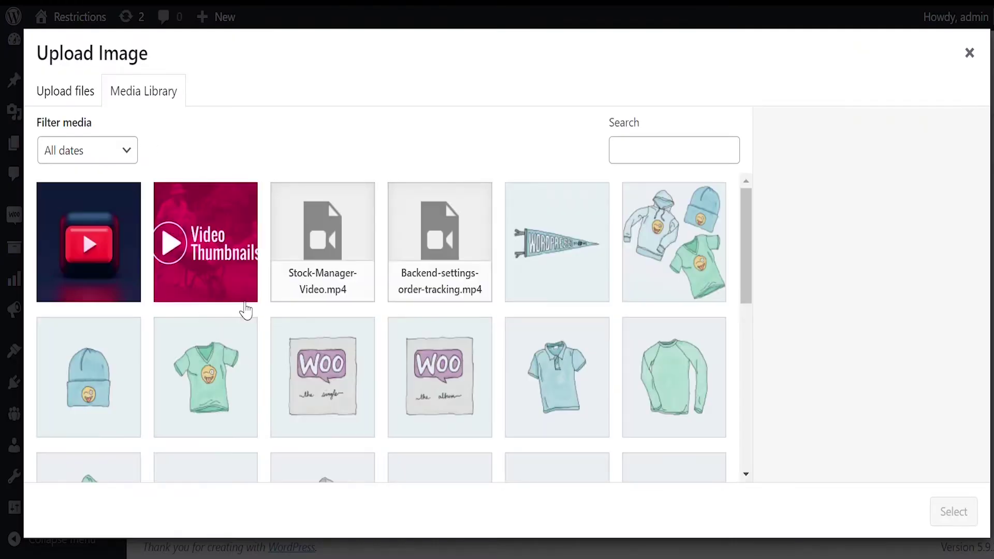
left_click(236, 237)
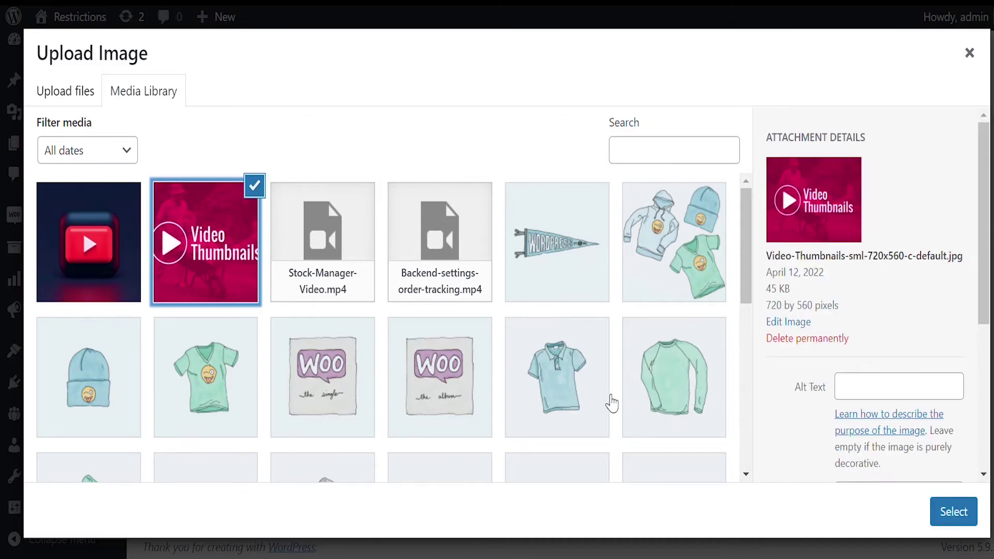
left_click(954, 511)
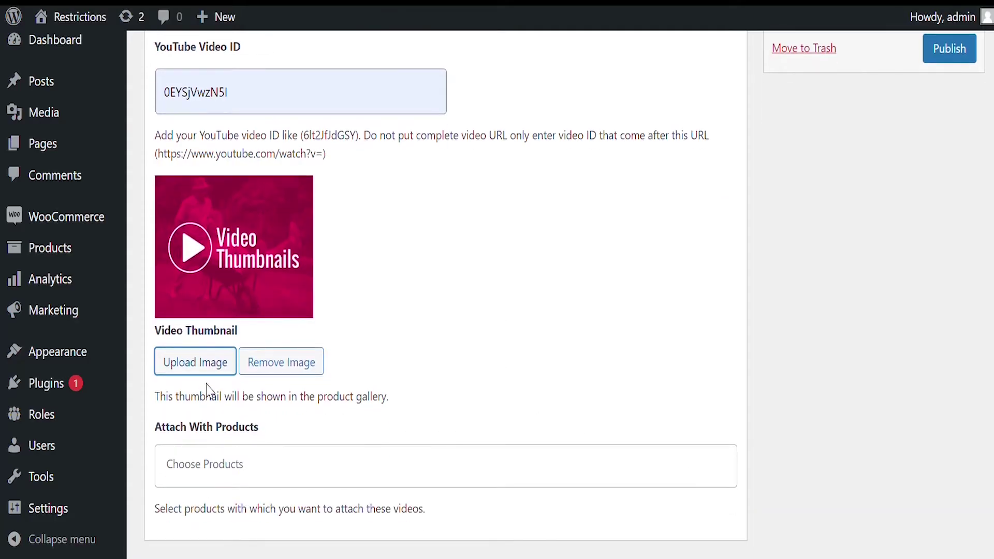
left_click(215, 464)
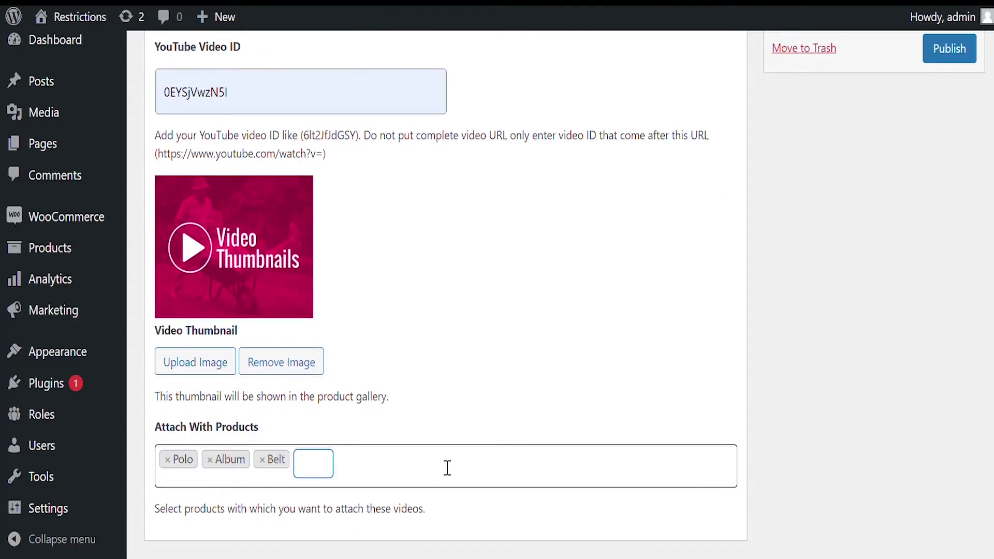
left_click(952, 52)
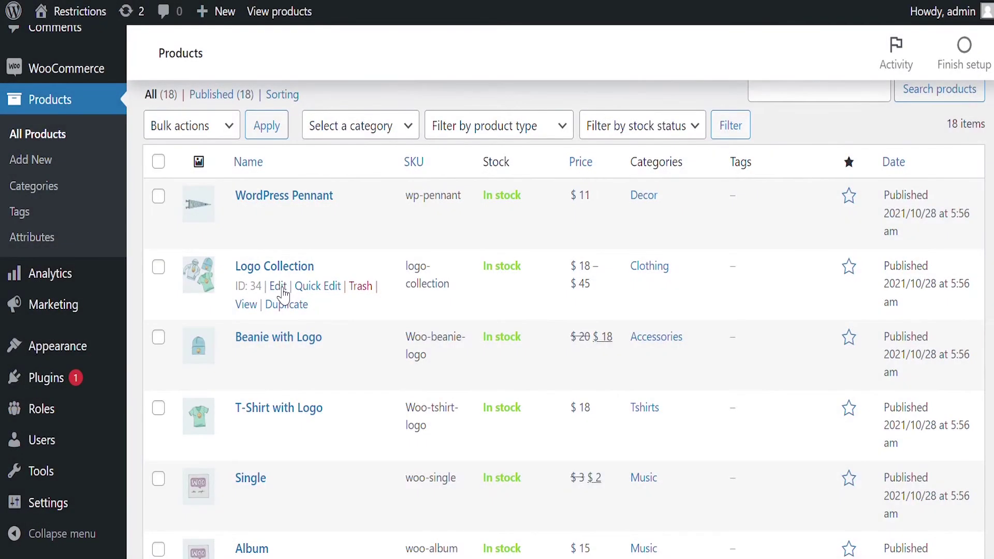
Enable Logo Collection's featured video on shop and product pages with the red play-button thumbnail
left_click(278, 287)
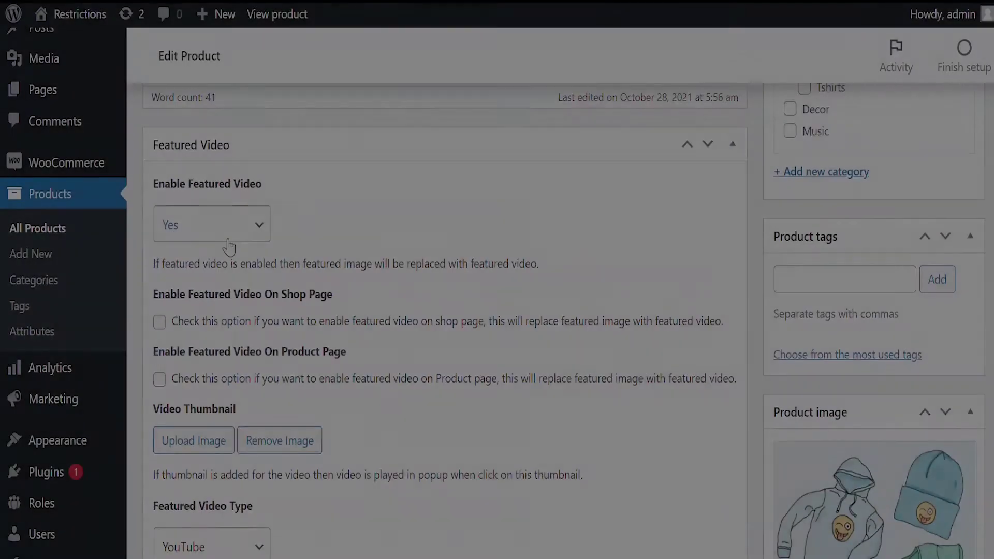
left_click(226, 237)
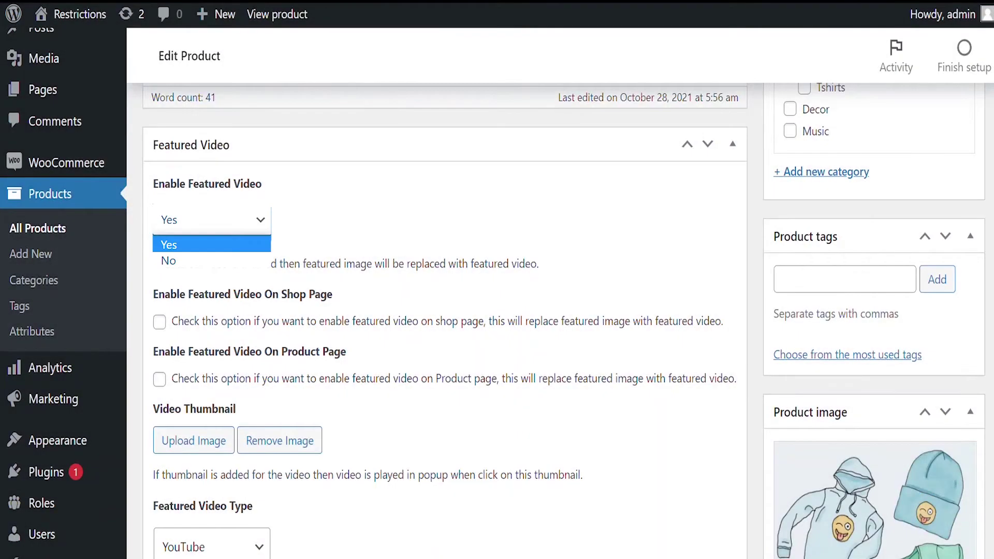
left_click(247, 248)
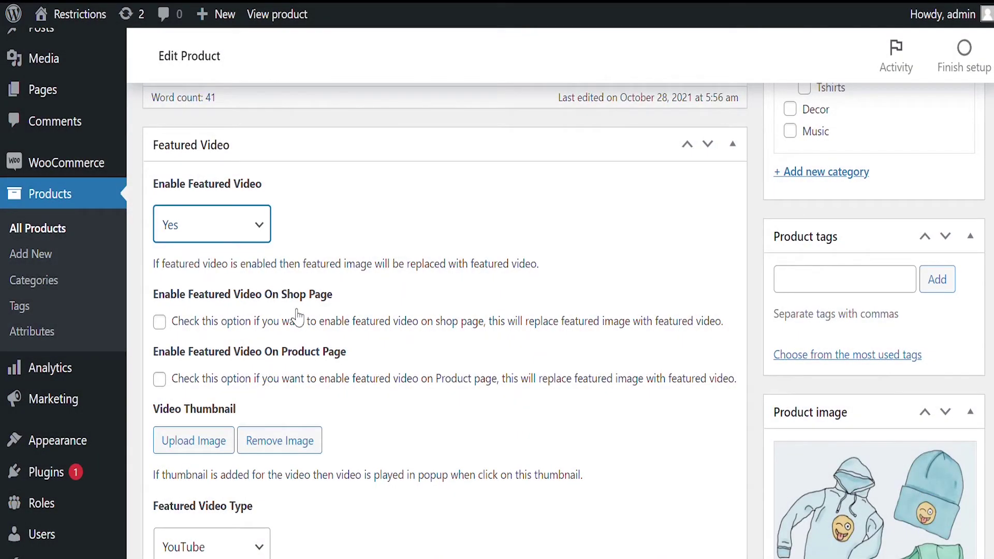
left_click(160, 323)
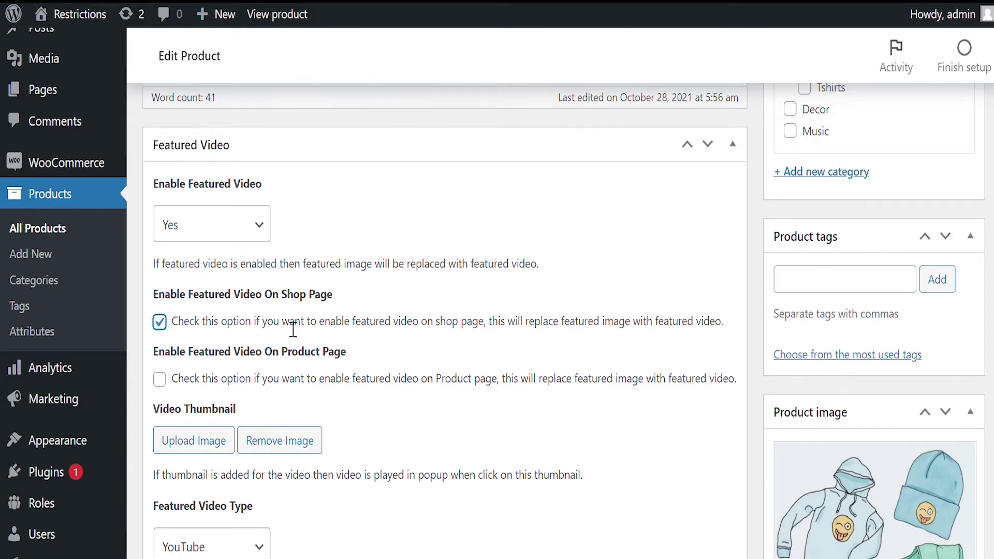
left_click(159, 381)
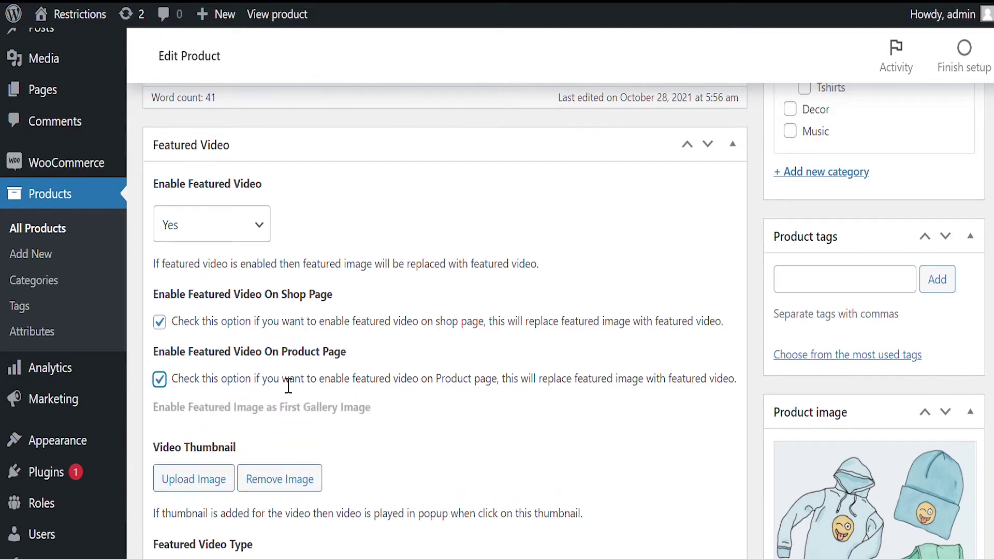
scroll(284, 381, "down", 2)
scroll(251, 355, "down", 2)
left_click(201, 325)
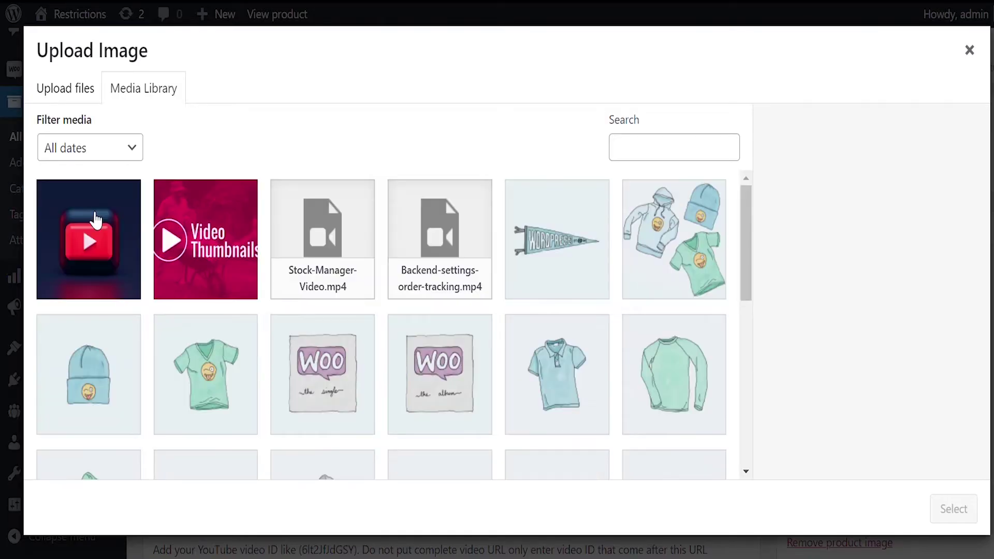
left_click(91, 220)
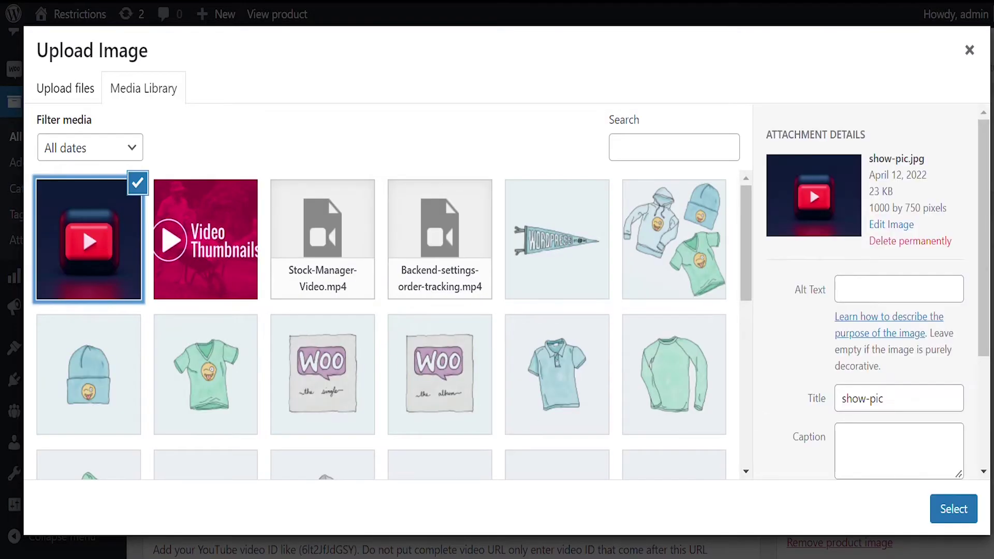
left_click(970, 514)
scroll(300, 444, "down", 1)
scroll(322, 417, "down", 1)
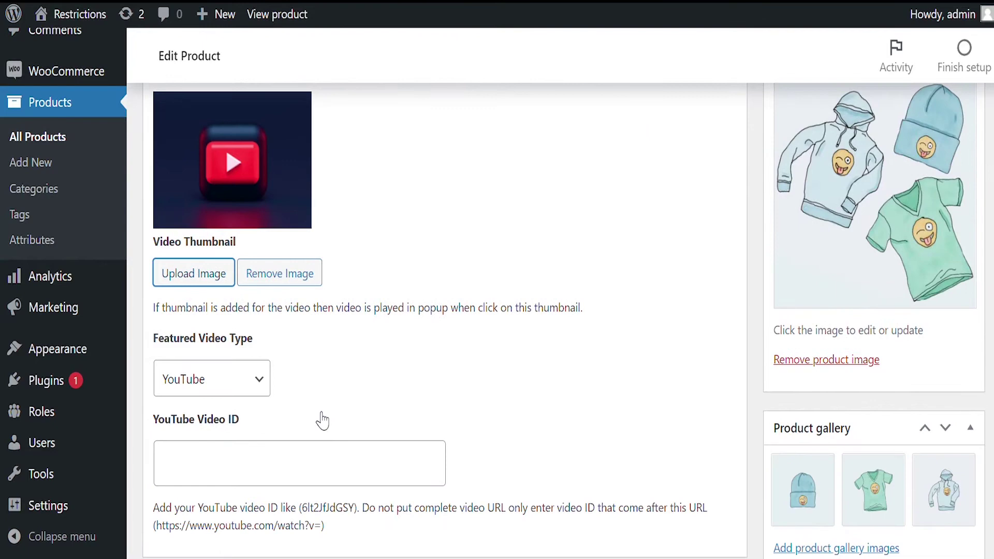
Keep YouTube as the featured video type, enter ID oyrBLfaMET8, and update the product
left_click(262, 379)
left_click(246, 402)
scroll(376, 379, "down", 2)
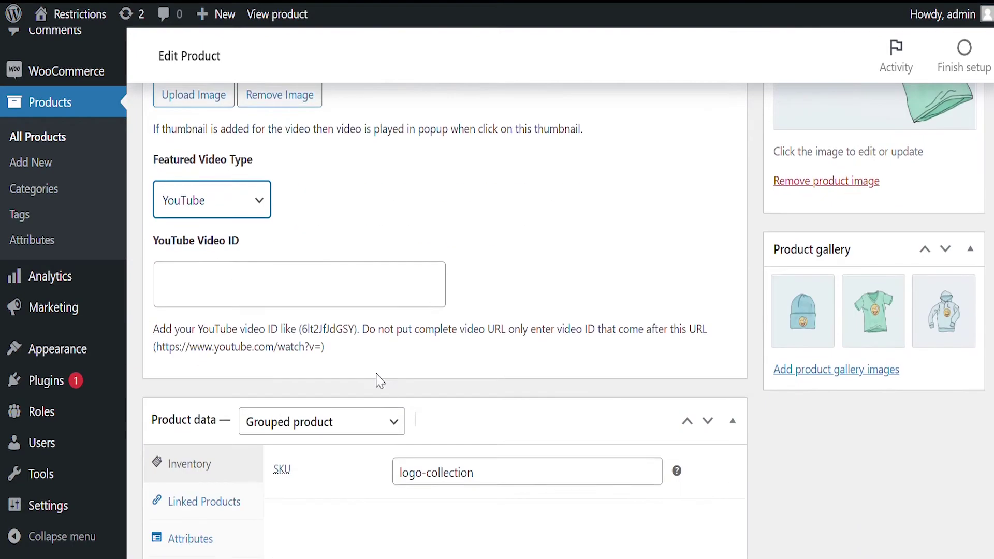
left_click(322, 298)
left_click(300, 339)
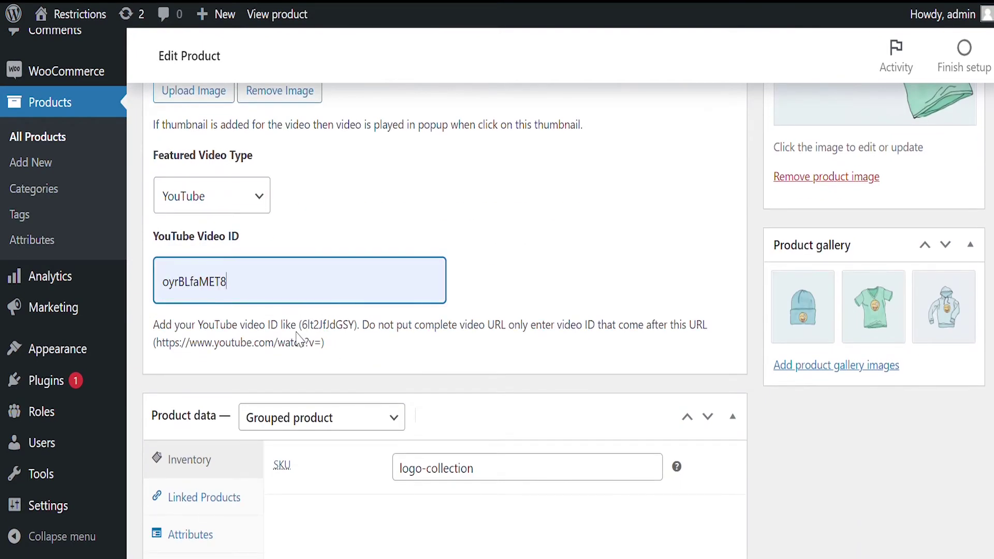
scroll(752, 312, "up", 2)
scroll(756, 304, "up", 3)
scroll(855, 273, "up", 3)
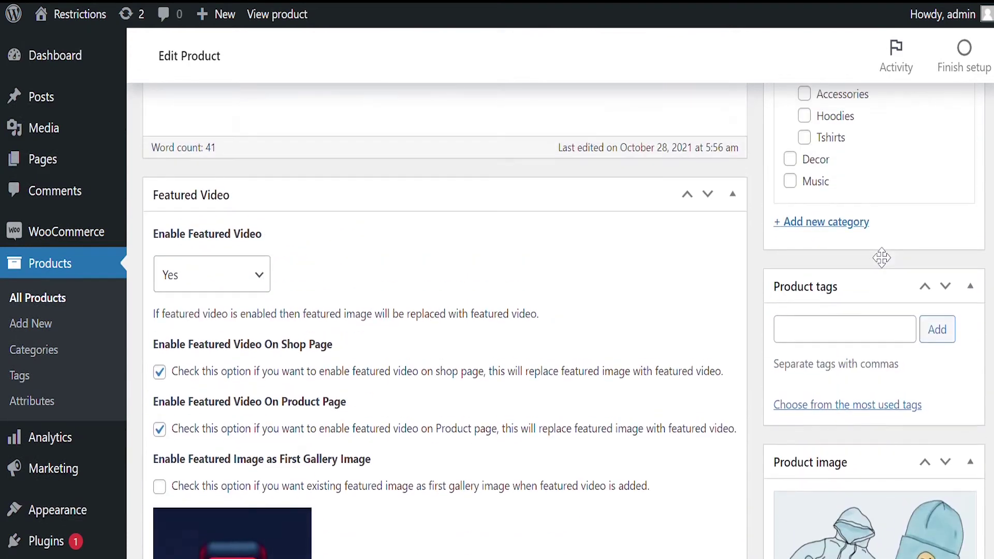
scroll(882, 258, "up", 3)
scroll(886, 254, "up", 1)
left_click(950, 239)
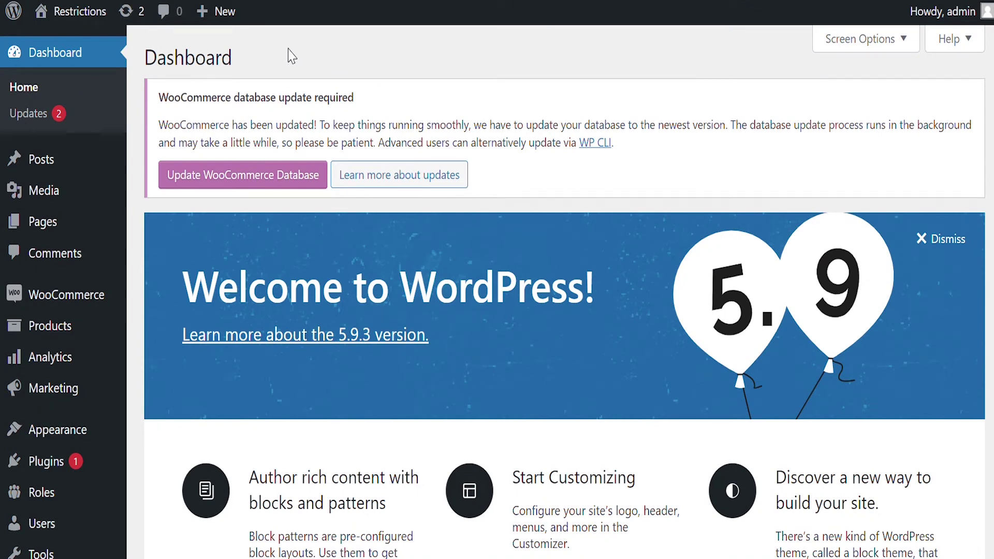
mouse_move(66, 295)
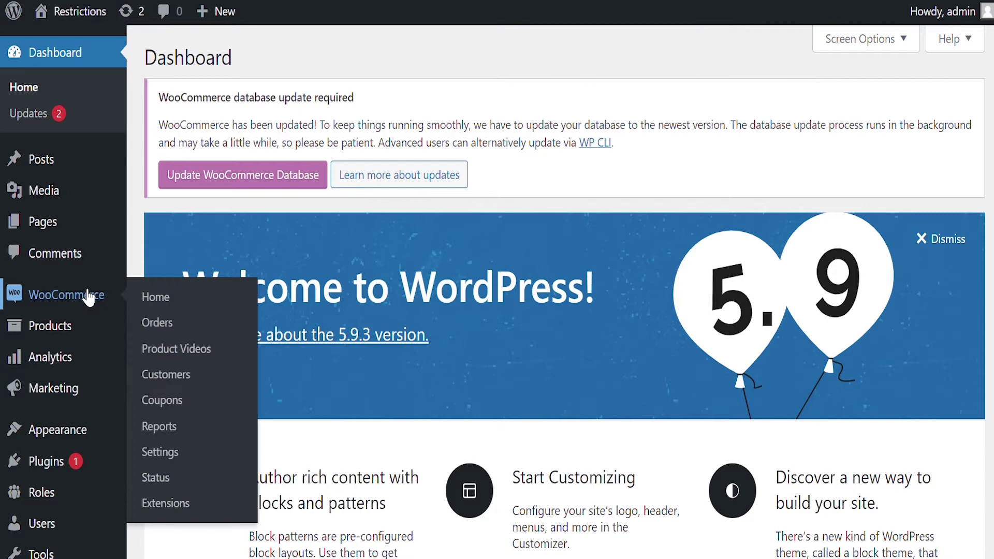
Open the General section of WooCommerce's Product Videos settings tab
left_click(249, 451)
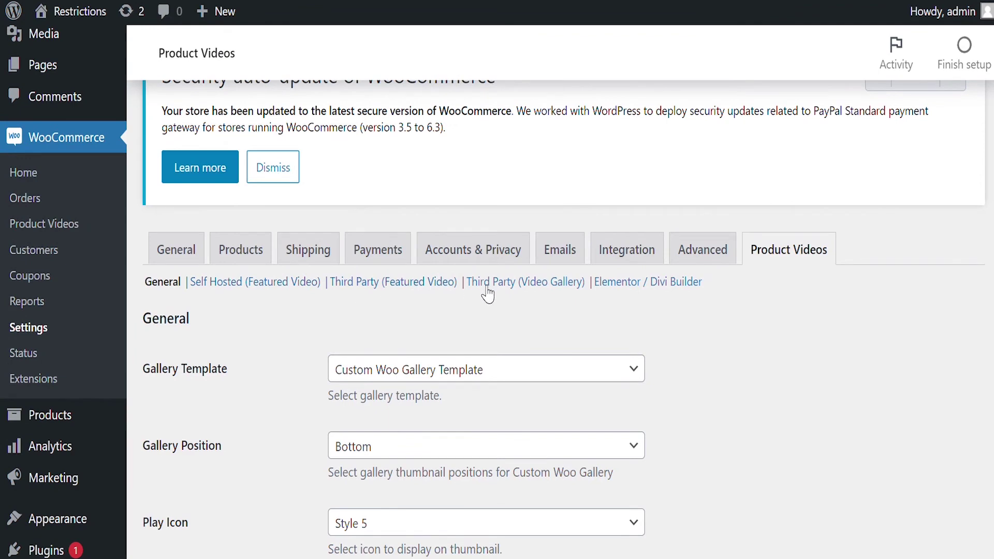
scroll(625, 311, "down", 2)
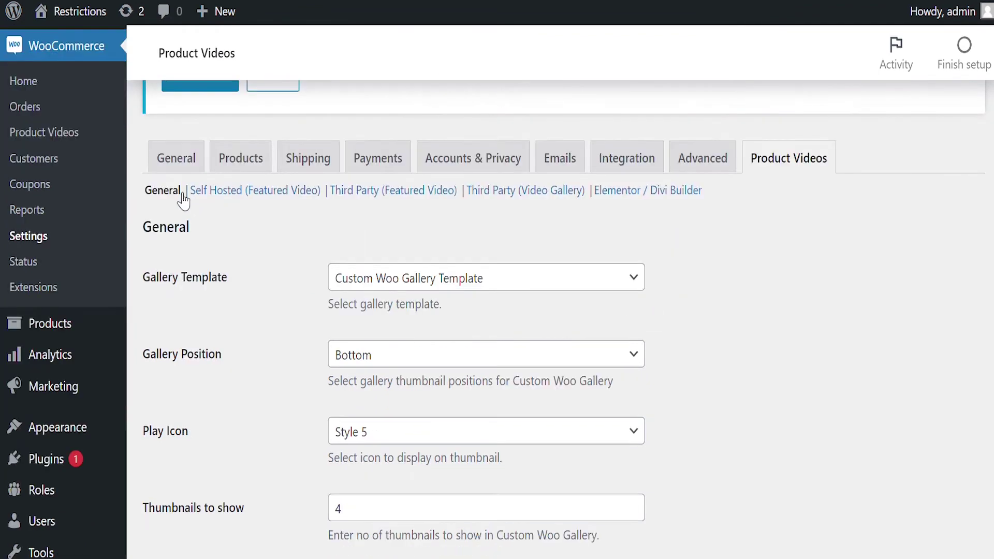
Keep Custom Woo Gallery Template, Bottom thumbnail position and the Style 5 play icon
left_click(569, 285)
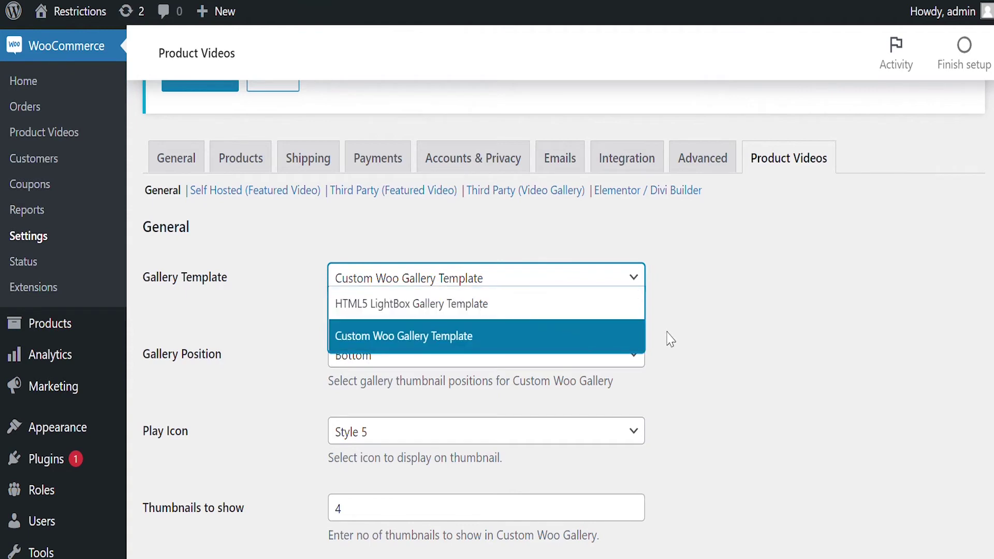
left_click(706, 340)
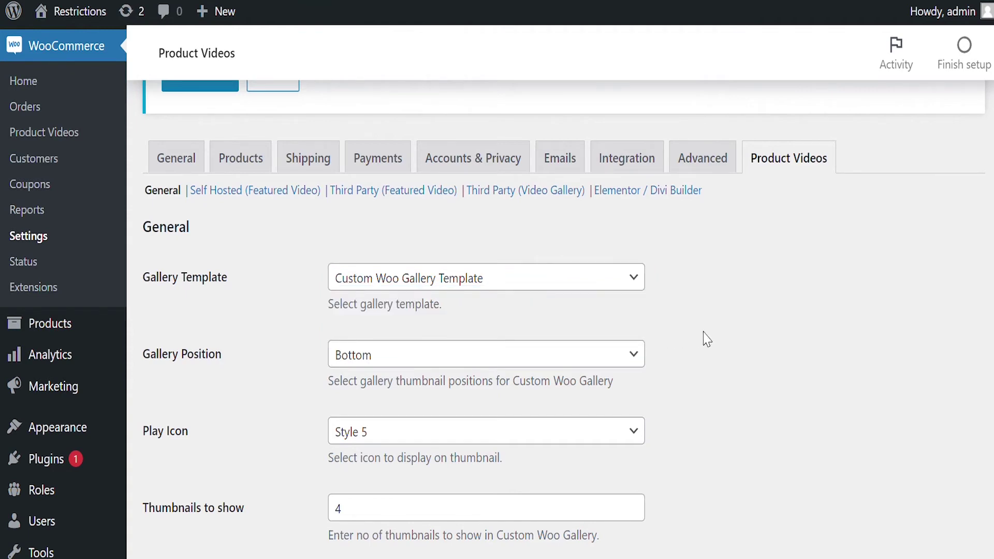
scroll(706, 339, "down", 2)
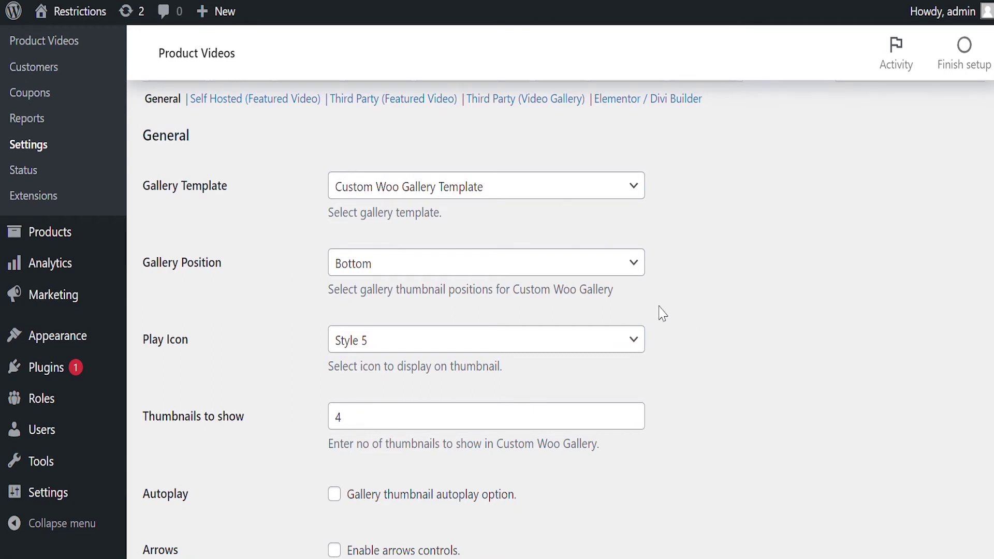
left_click(609, 275)
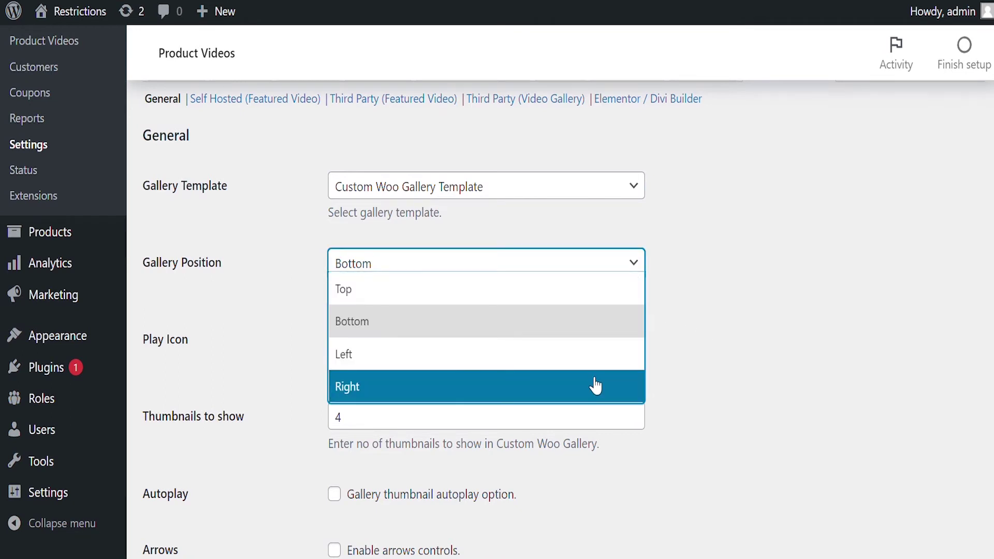
left_click(733, 345)
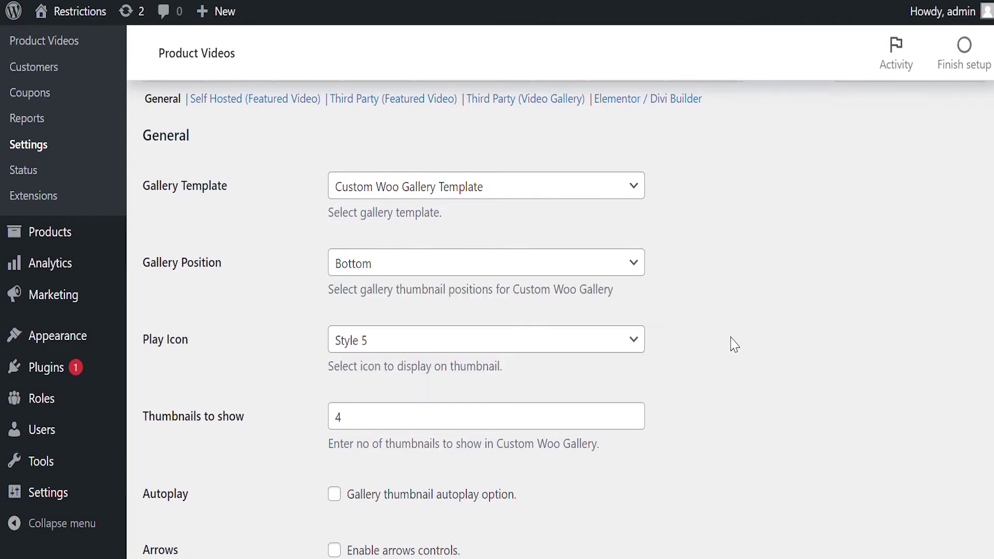
left_click(635, 342)
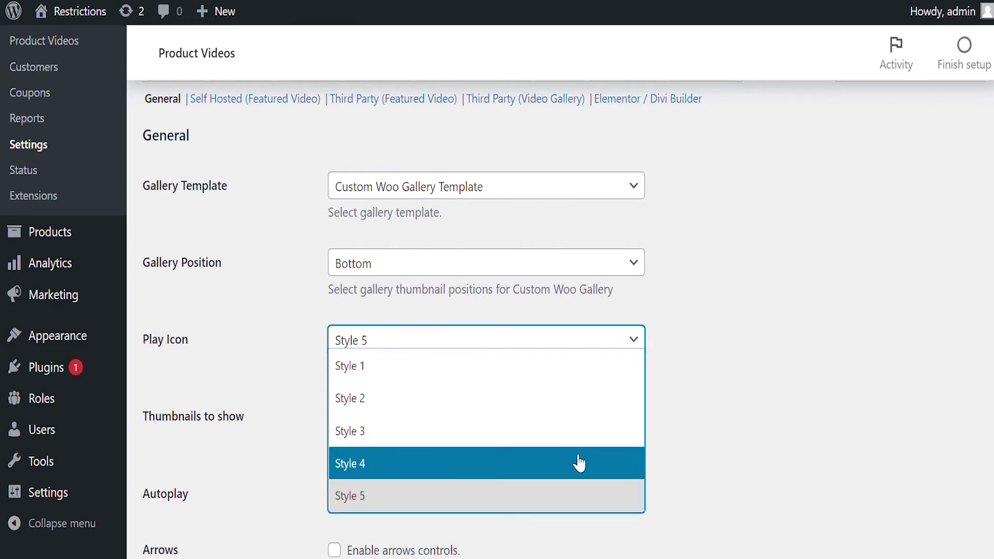
left_click(740, 389)
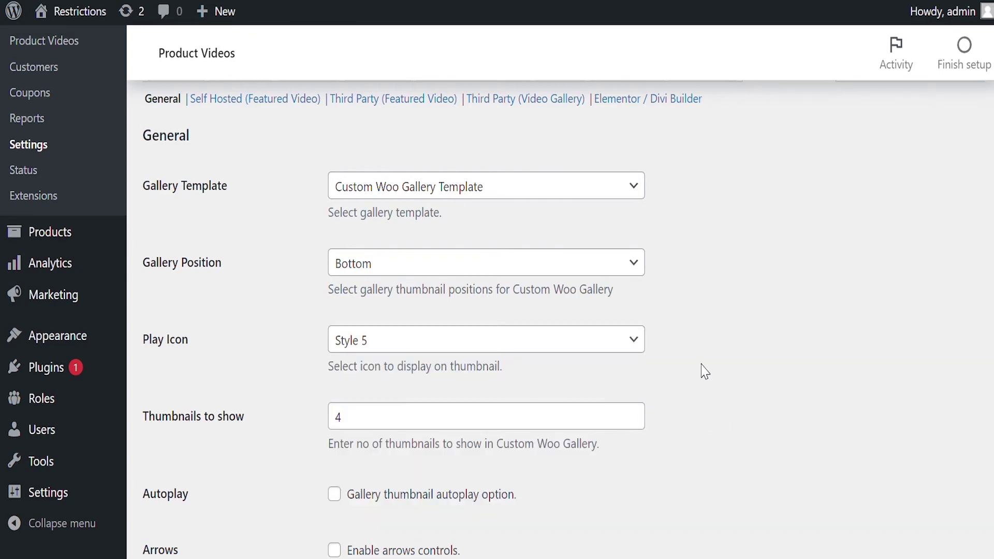
scroll(705, 372, "down", 3)
Enable gallery thumbnail autoplay, arrows and dots, and save the settings
left_click(463, 242)
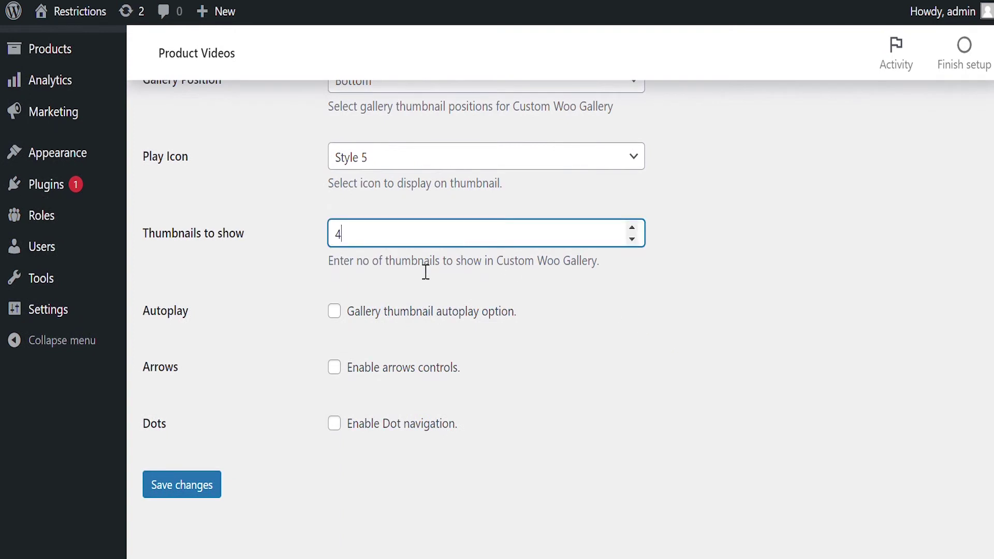
left_click(337, 315)
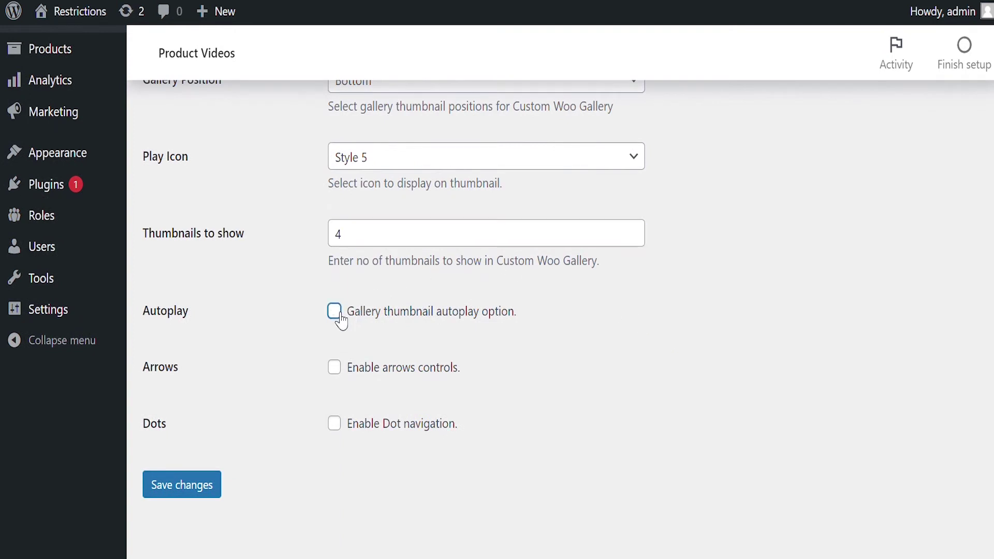
left_click(334, 368)
left_click(334, 427)
left_click(218, 486)
scroll(581, 267, "down", 2)
scroll(584, 266, "down", 1)
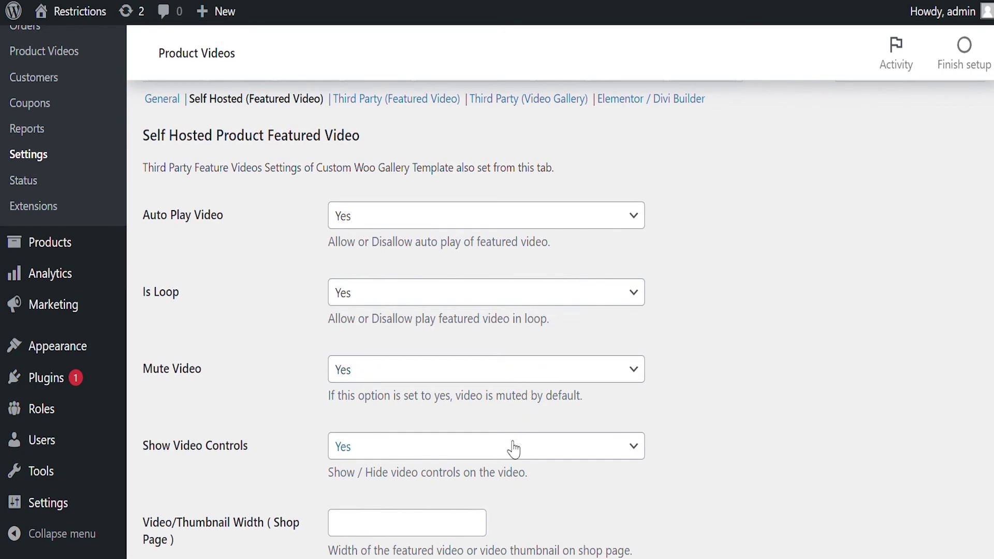
scroll(513, 449, "down", 2)
scroll(513, 449, "down", 1)
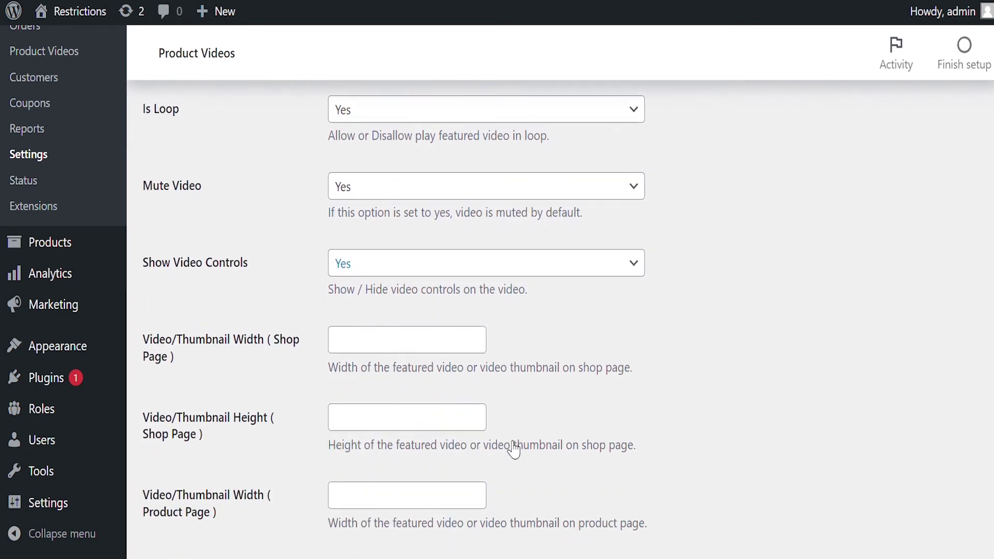
scroll(515, 451, "down", 1)
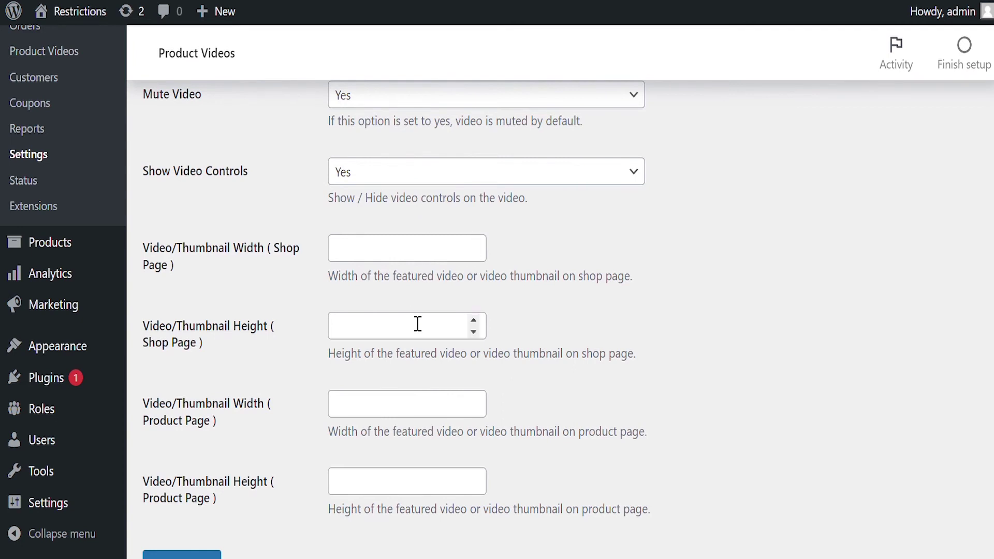
mouse_move(407, 481)
scroll(459, 396, "up", 4)
scroll(423, 315, "up", 2)
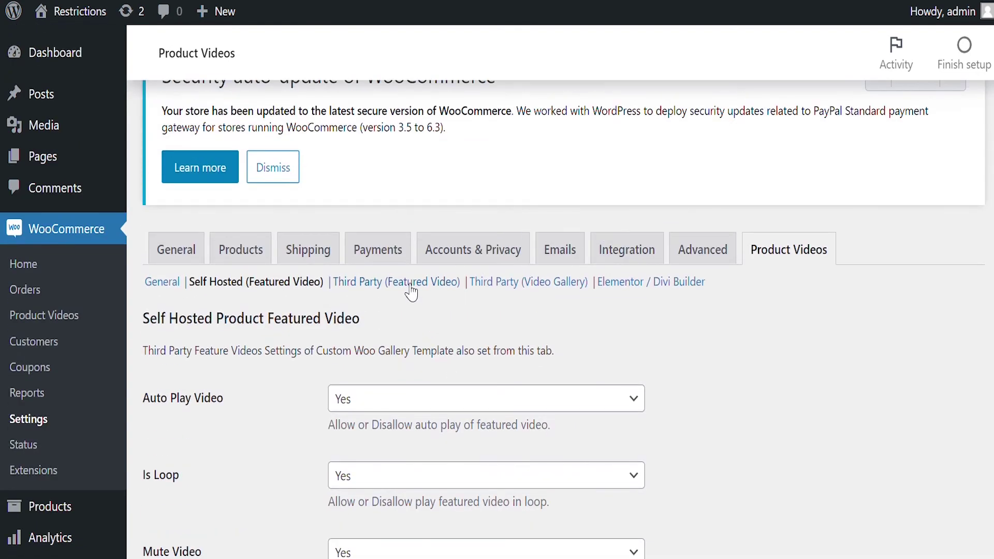
Open and review the Third Party (Featured Video) settings
left_click(411, 292)
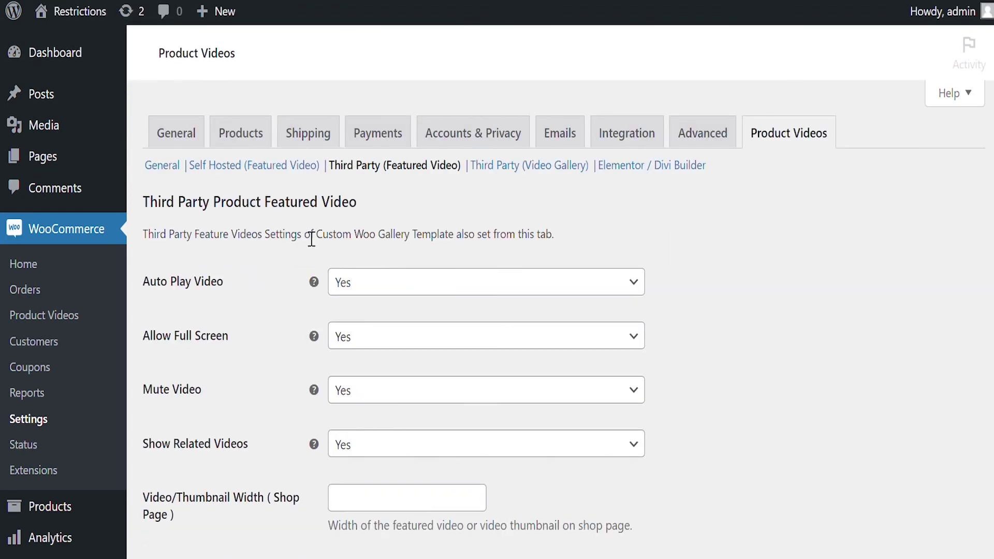
scroll(454, 284, "down", 2)
scroll(489, 344, "down", 3)
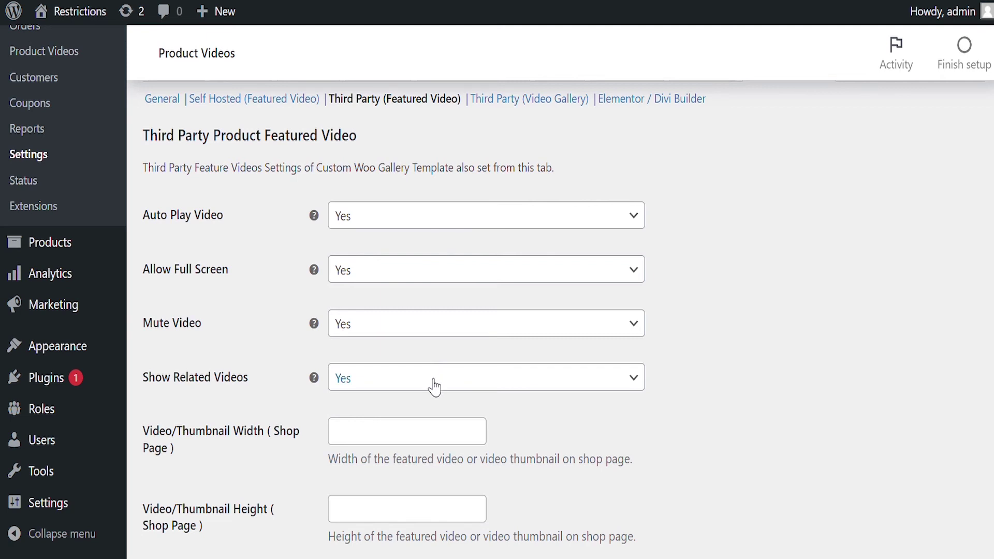
scroll(434, 386, "down", 1)
scroll(451, 351, "down", 1)
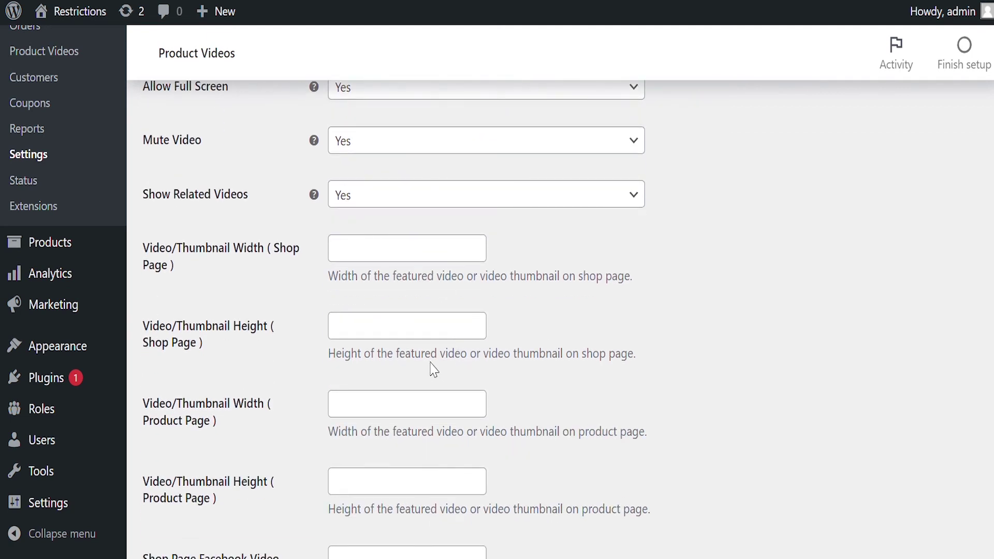
scroll(405, 451, "down", 1)
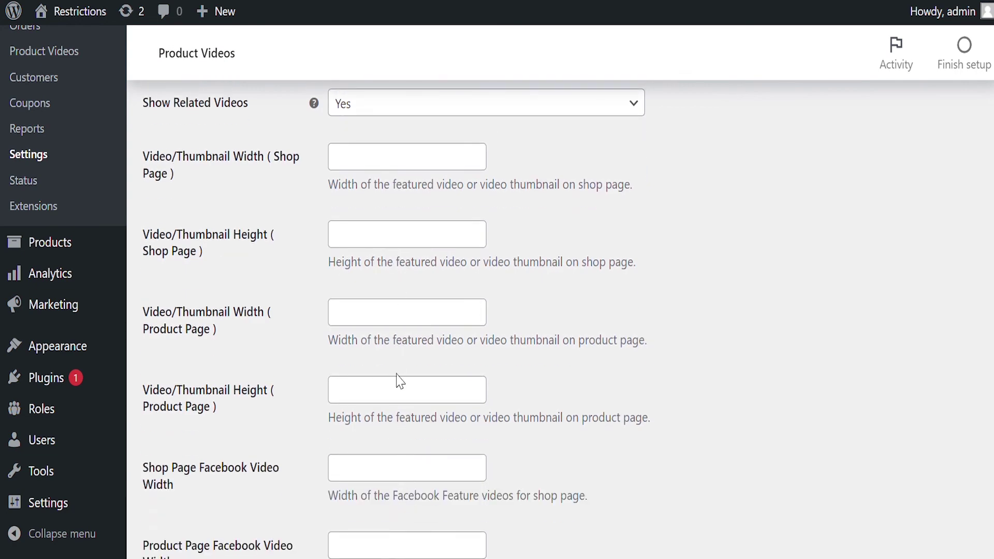
scroll(400, 381, "down", 1)
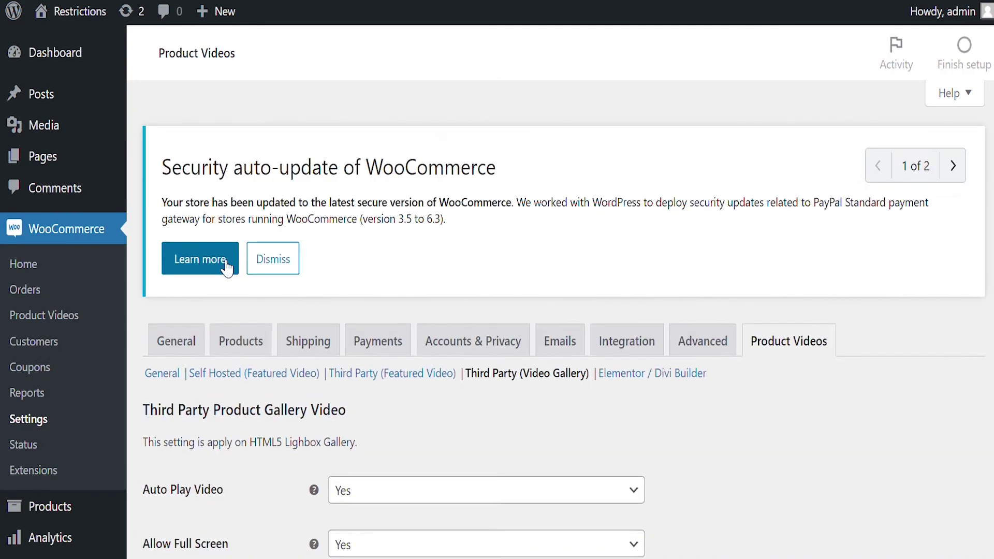
scroll(256, 273, "down", 3)
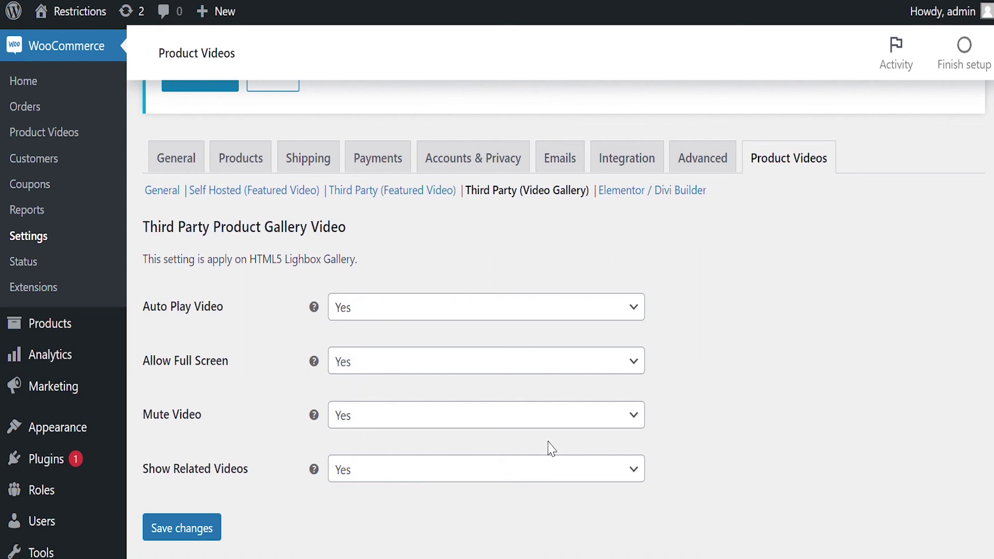
Show the Elementor / Divi Builder section, where the page-edited option is No
left_click(626, 195)
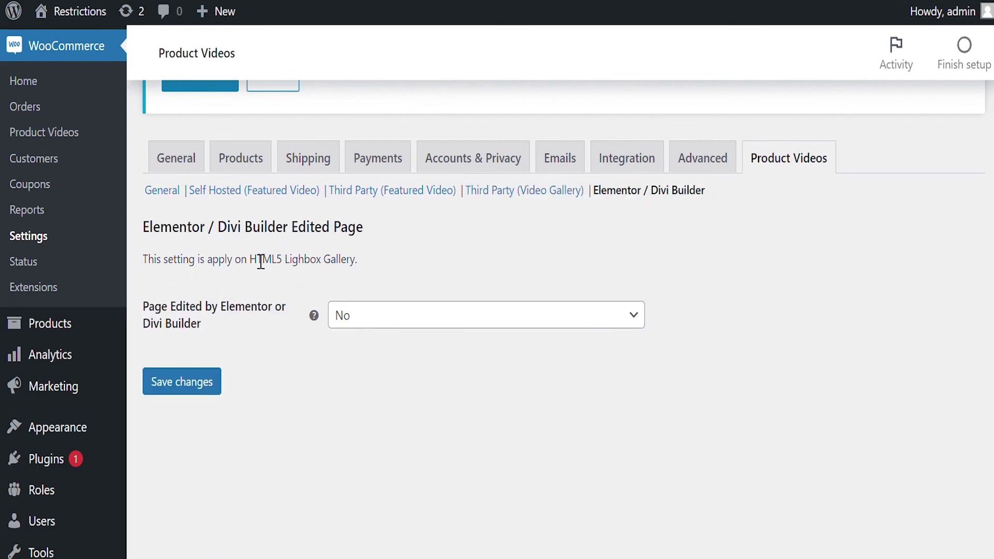